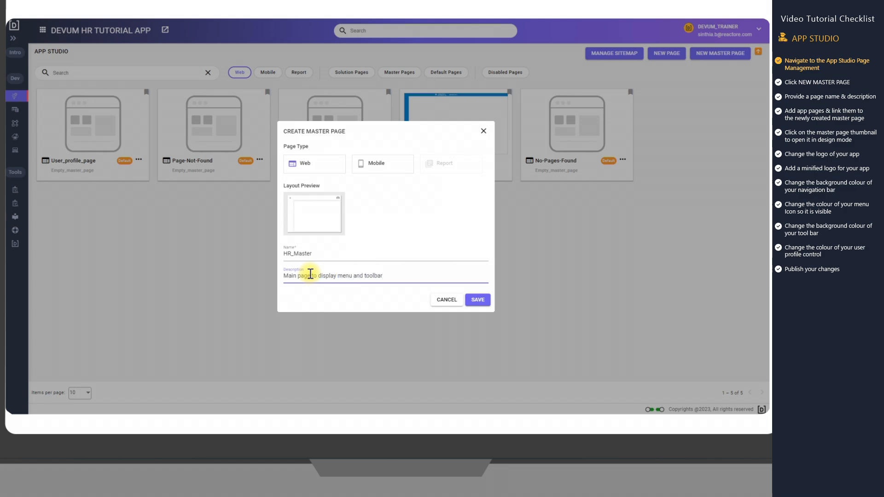
Save the HR_Master master page and create a blank web page named Leave Dashboard with HR_Master as its master page
click(477, 299)
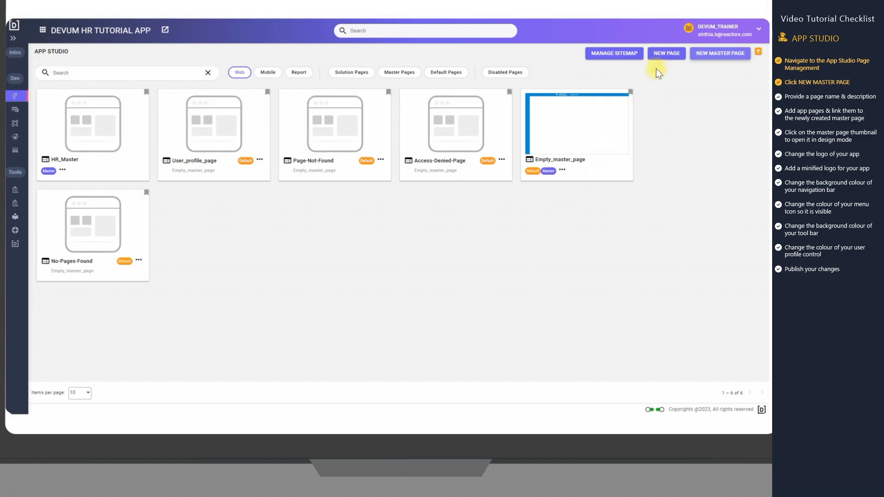
click(663, 54)
click(351, 229)
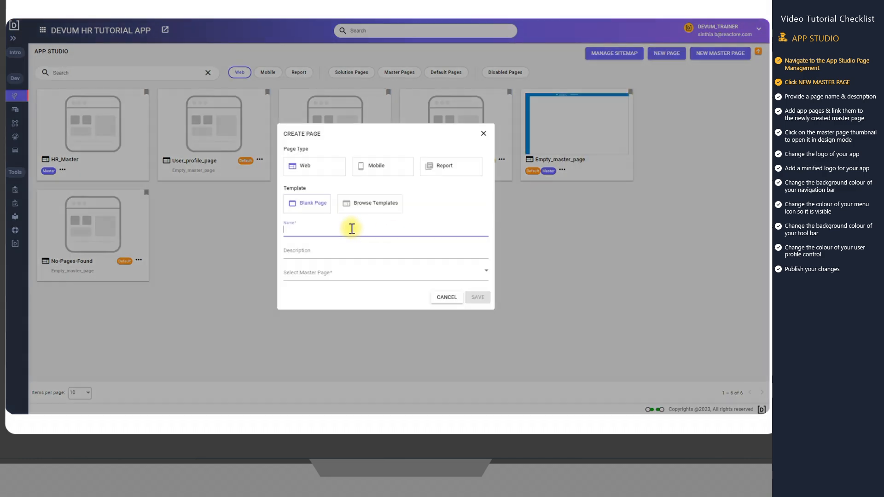
text(Leave Dashboard)
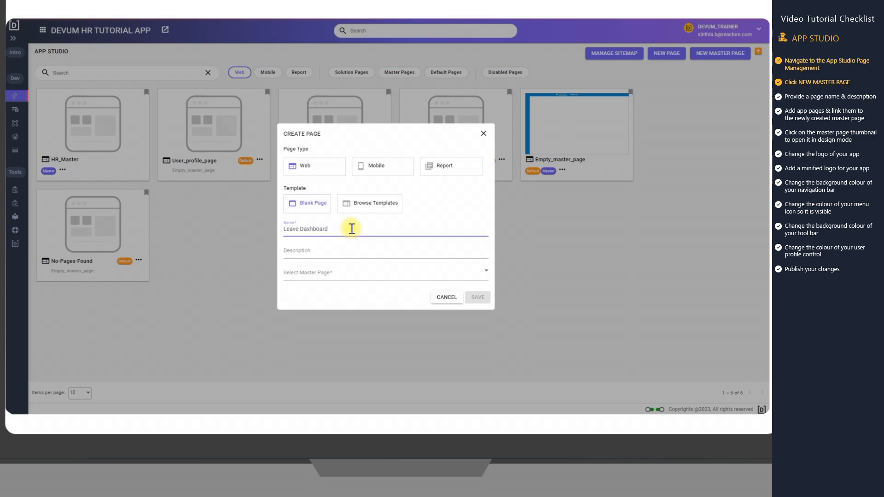
click(347, 273)
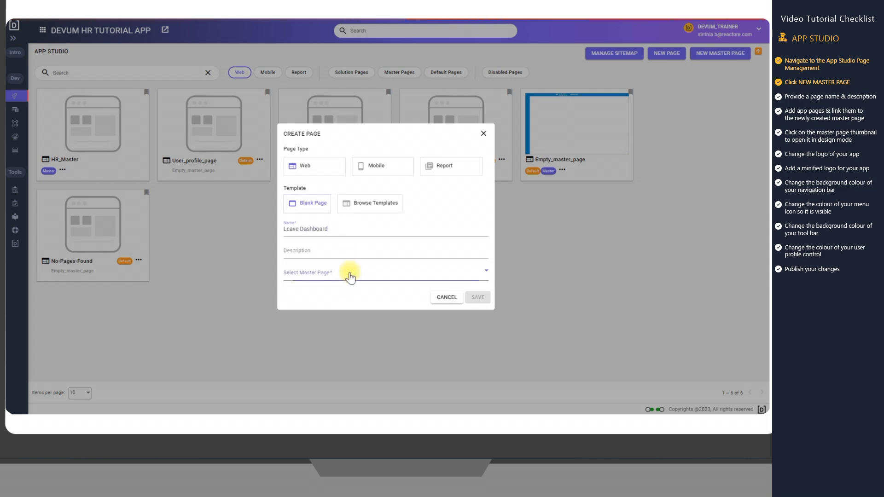
click(317, 307)
click(480, 297)
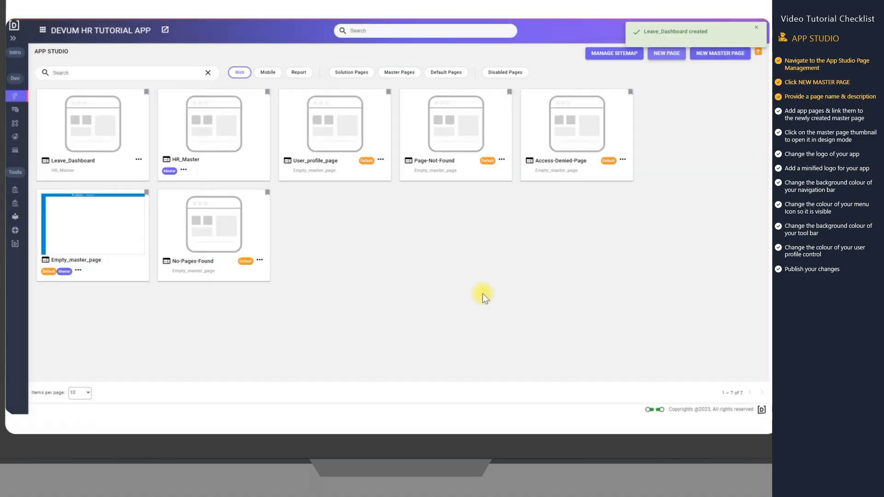
Create a blank web page named Leave Calendar that uses HR_Master as its master page
click(666, 54)
click(351, 228)
text(L)
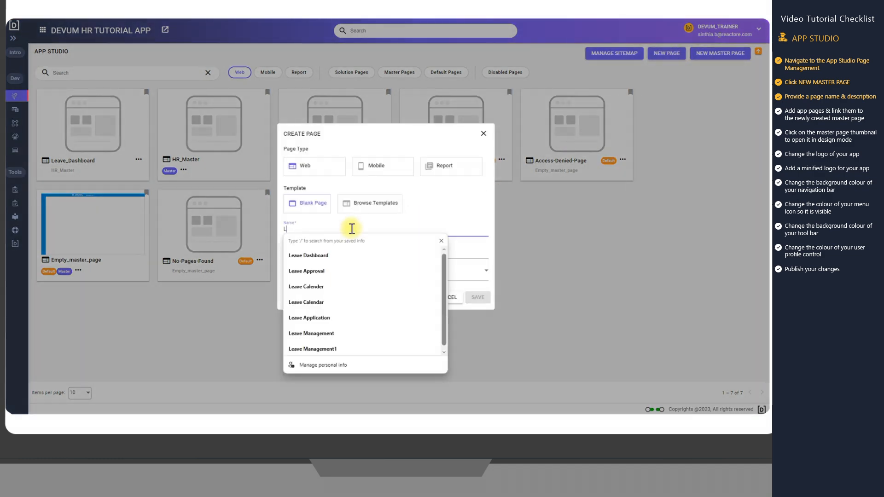
text(eave Calendar)
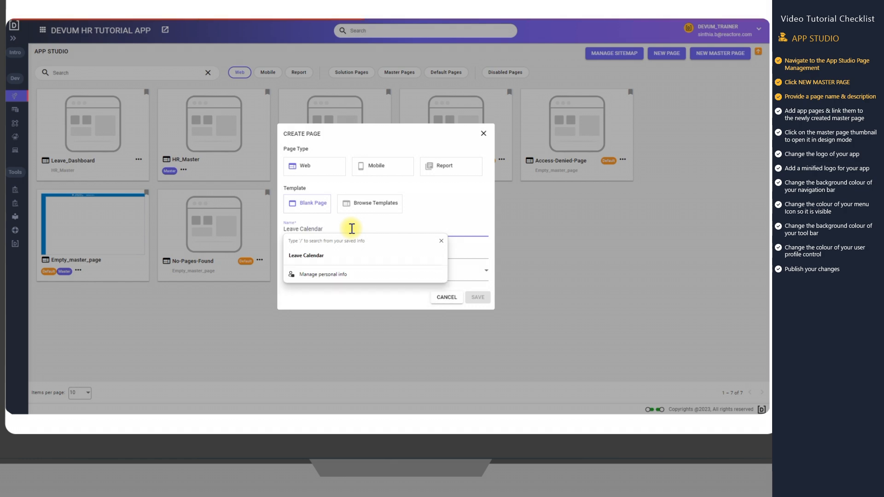
click(477, 279)
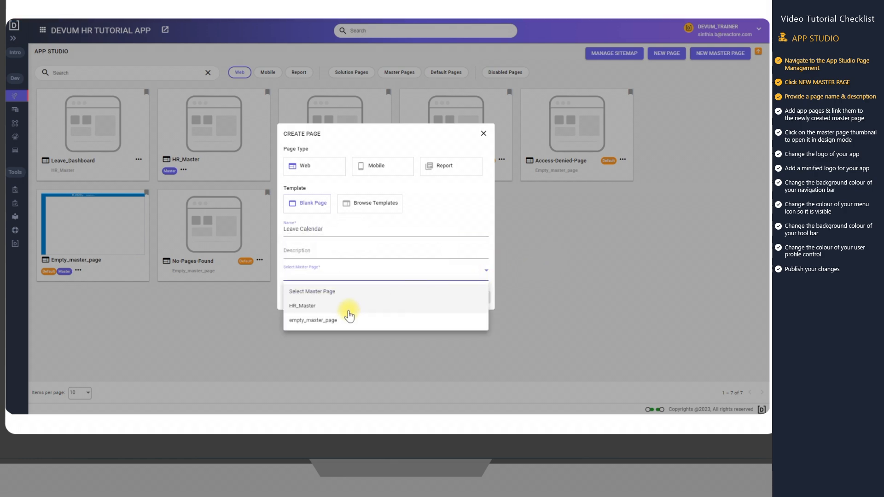
click(316, 305)
click(478, 298)
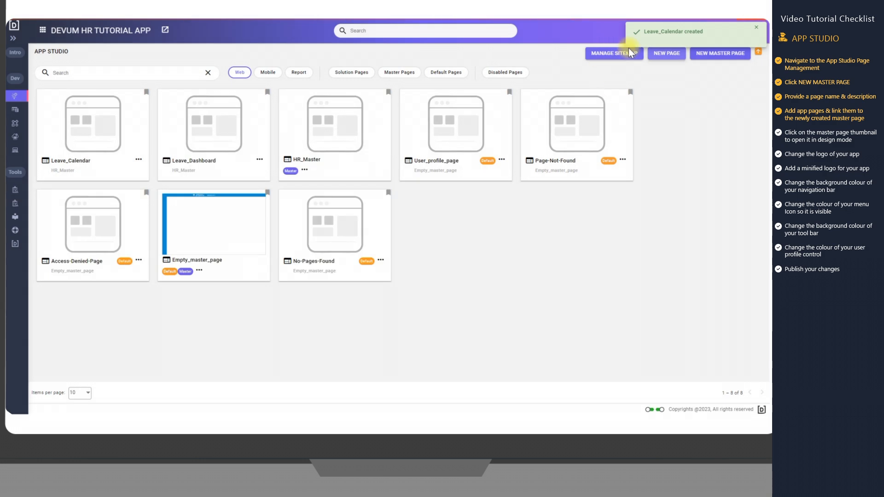
Create a blank web page named Leave approval that uses HR_Master as its master page
click(668, 53)
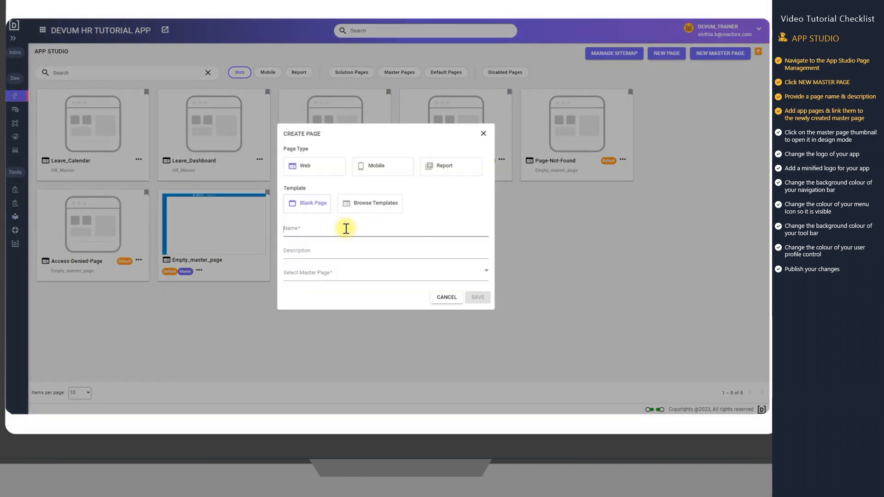
click(346, 229)
text(Leave approva)
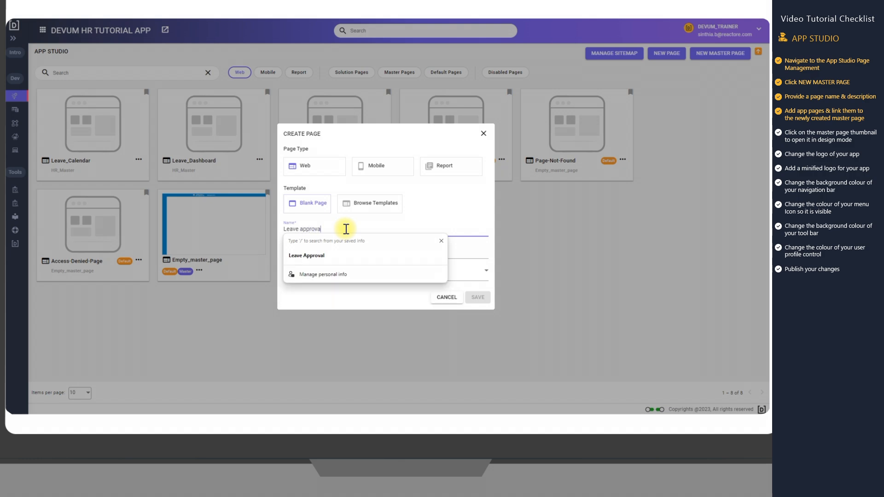
text(l)
click(477, 271)
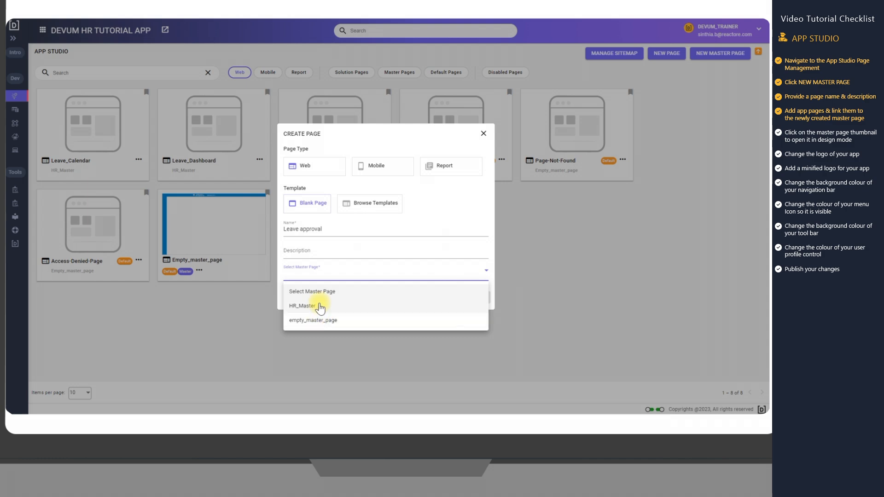
click(317, 306)
click(480, 297)
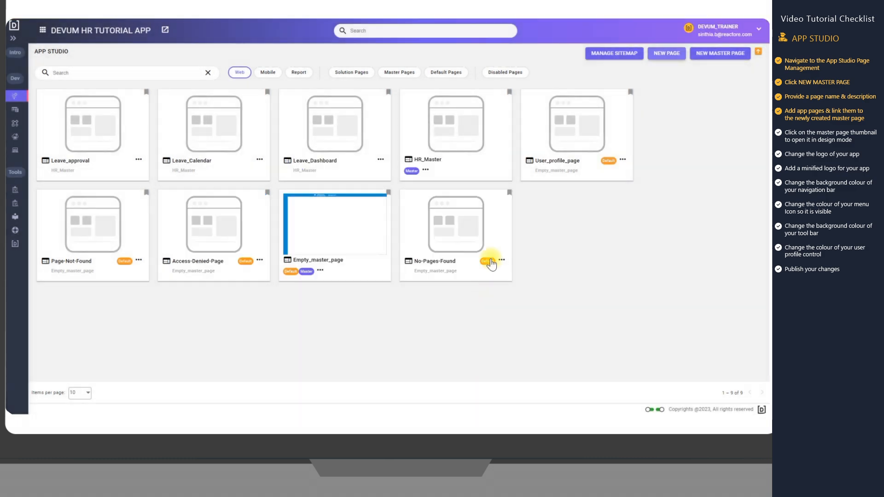
Open the HR_Master page in design mode and show the configuration properties of its navigation menu
click(453, 132)
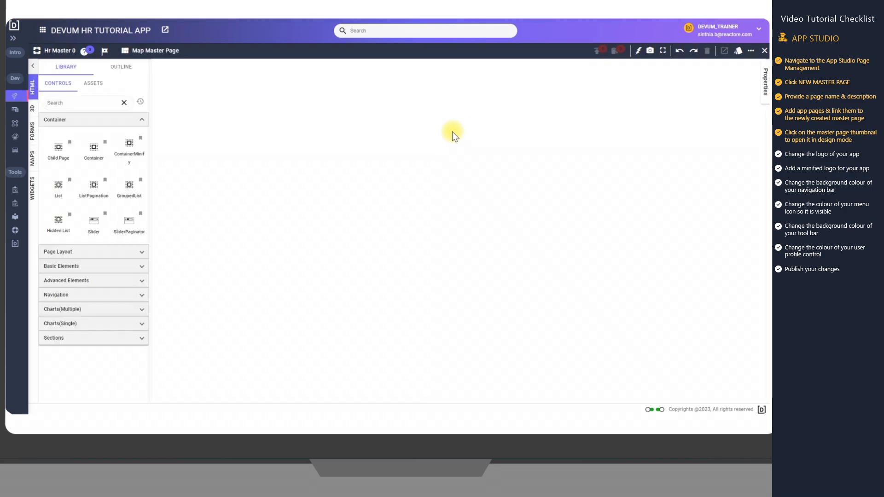
click(229, 176)
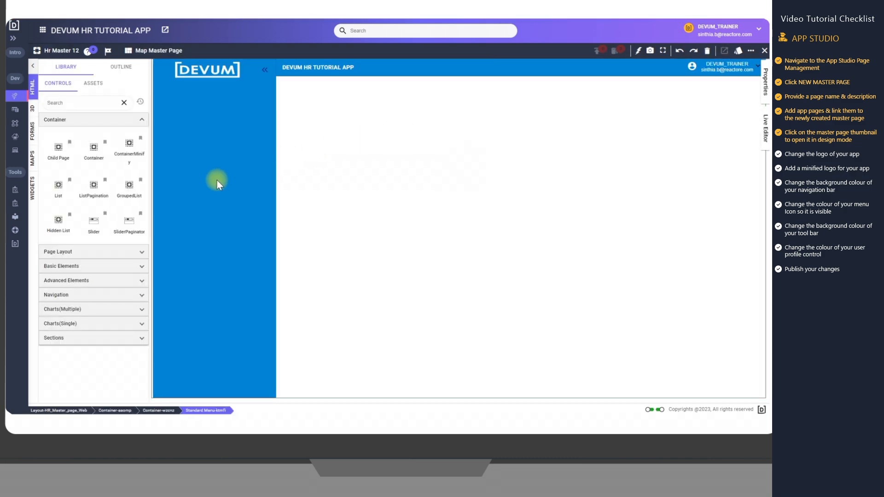
click(764, 90)
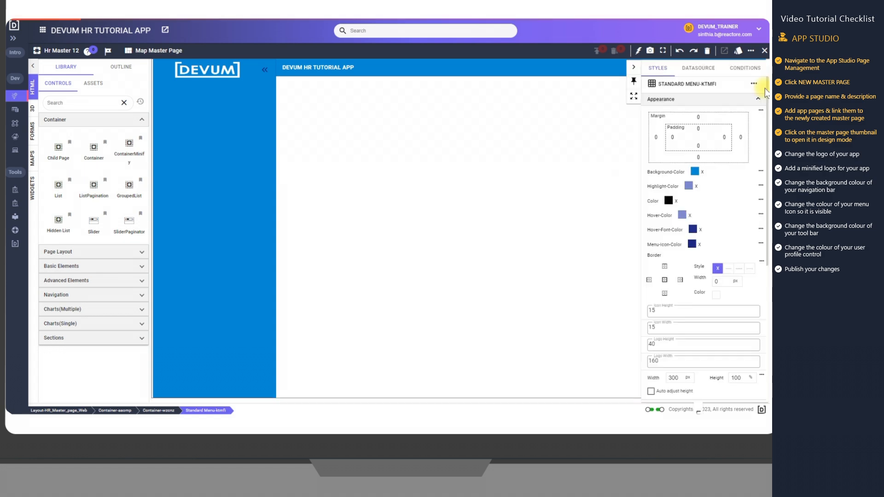
scroll(694, 231, down, 5)
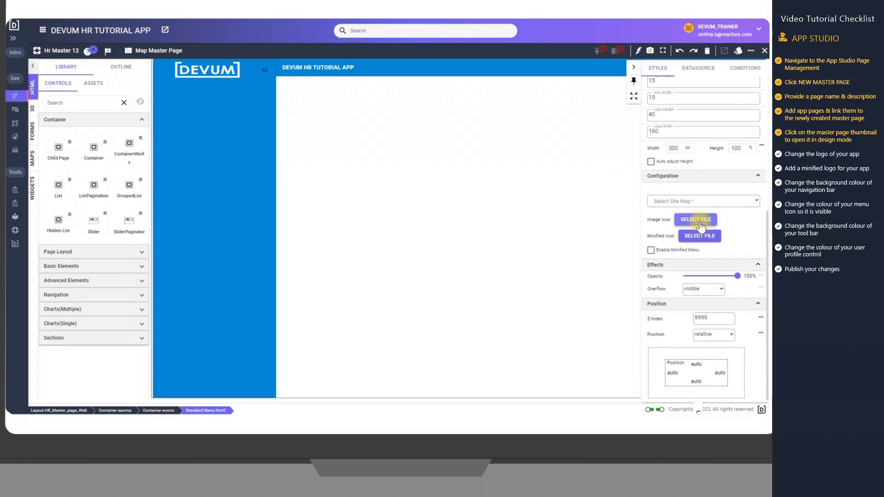
Set the navigation menu's image icon to a Reactore logo from the private files of the resource library
click(700, 222)
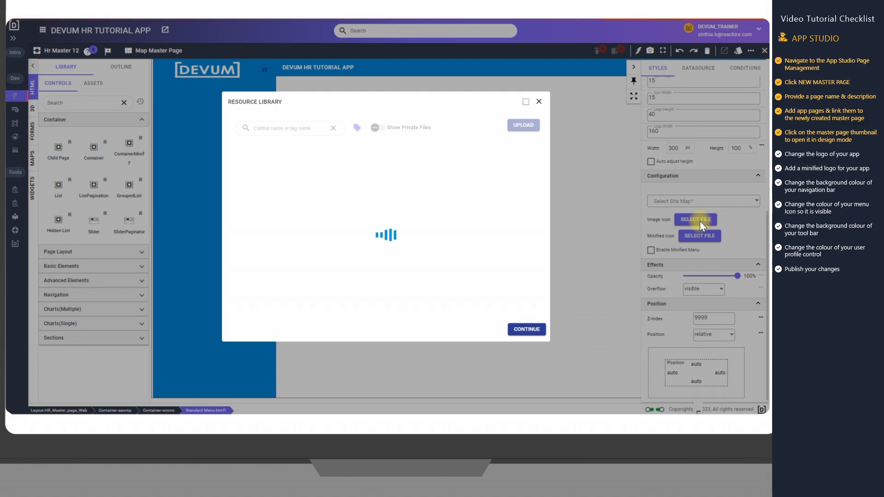
click(376, 128)
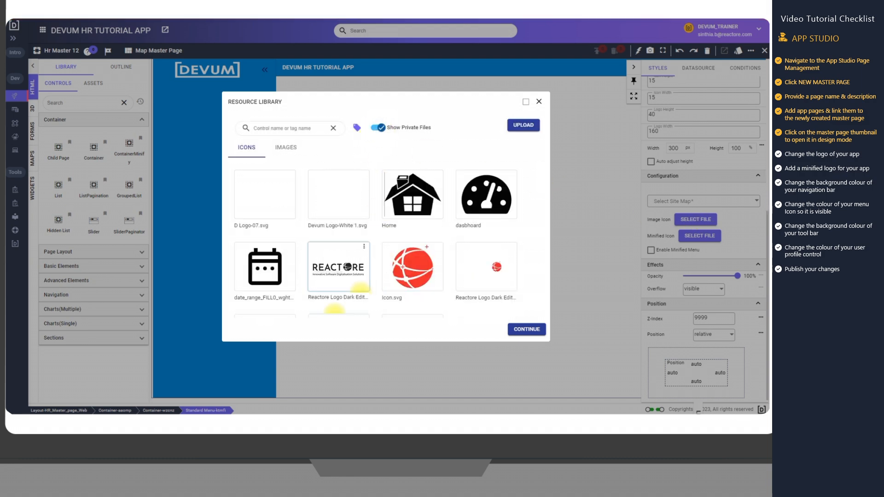
click(334, 315)
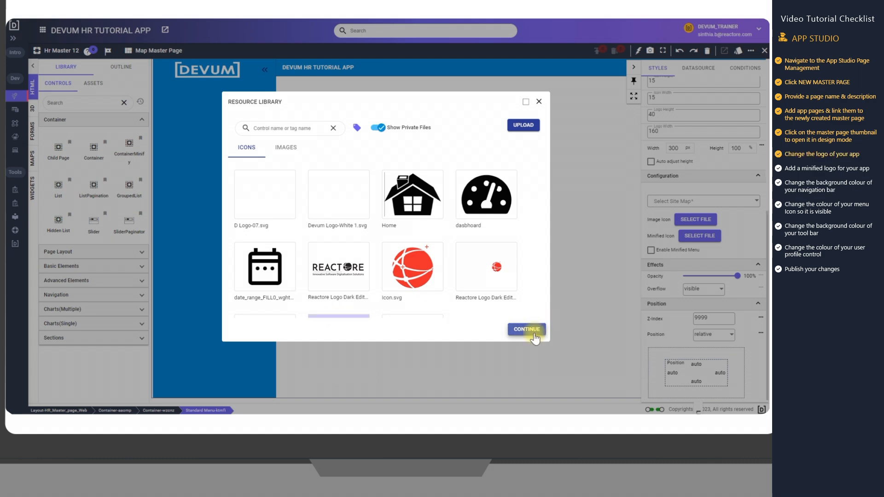
click(545, 325)
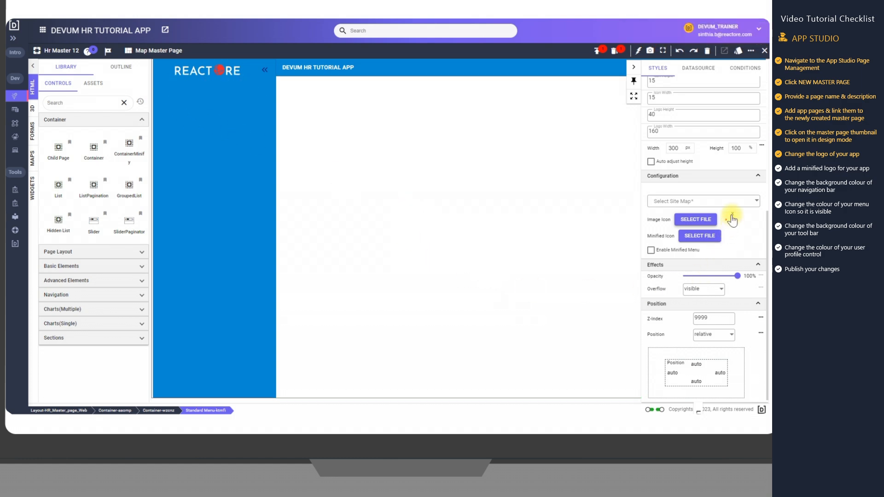
Replace the navigation menu's image icon with the private file Devum Logo-White 1.svg
click(696, 219)
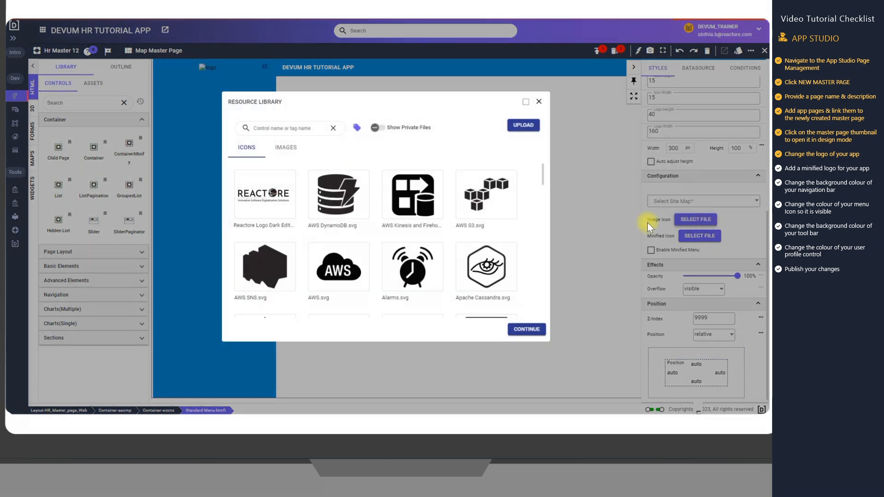
click(381, 131)
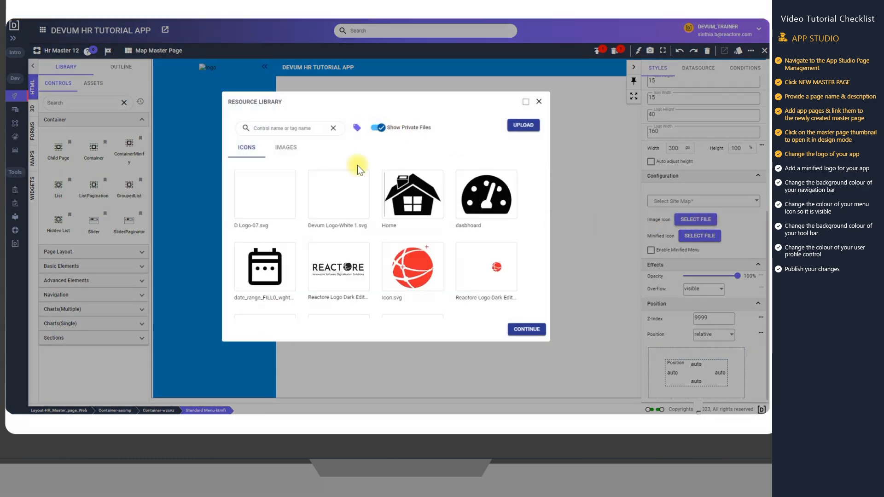
click(329, 200)
click(526, 329)
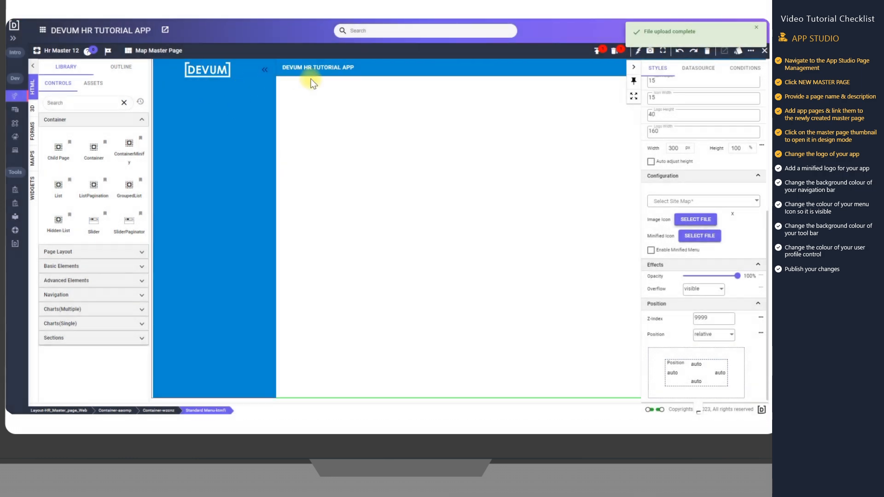
Set the menu's minified icon to the private file Icon.svg and collapse the navigation menu to preview it
click(698, 236)
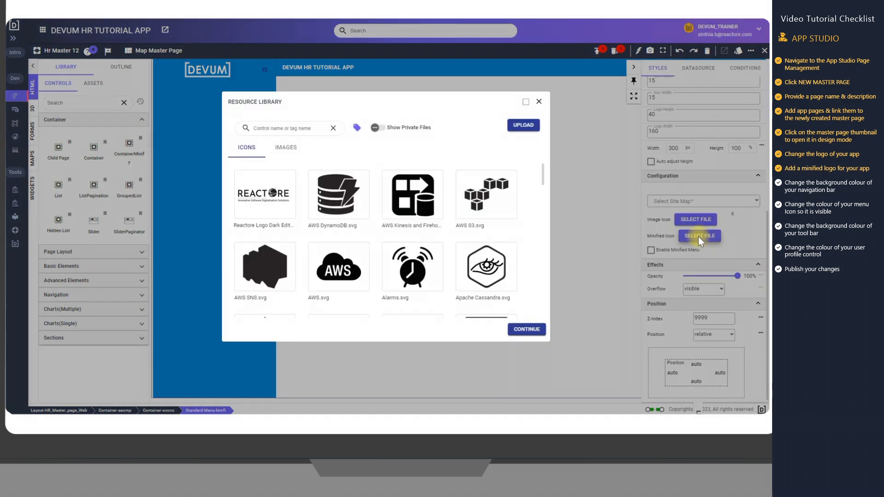
click(379, 127)
click(413, 255)
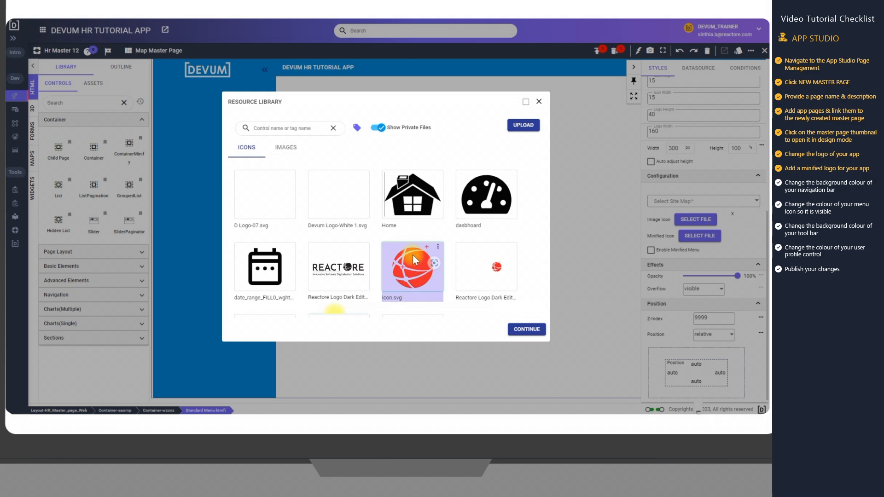
click(524, 329)
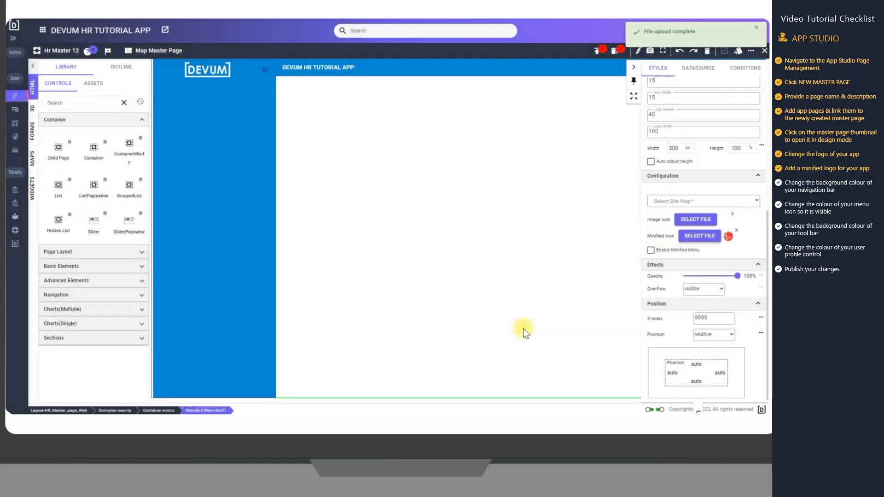
click(263, 71)
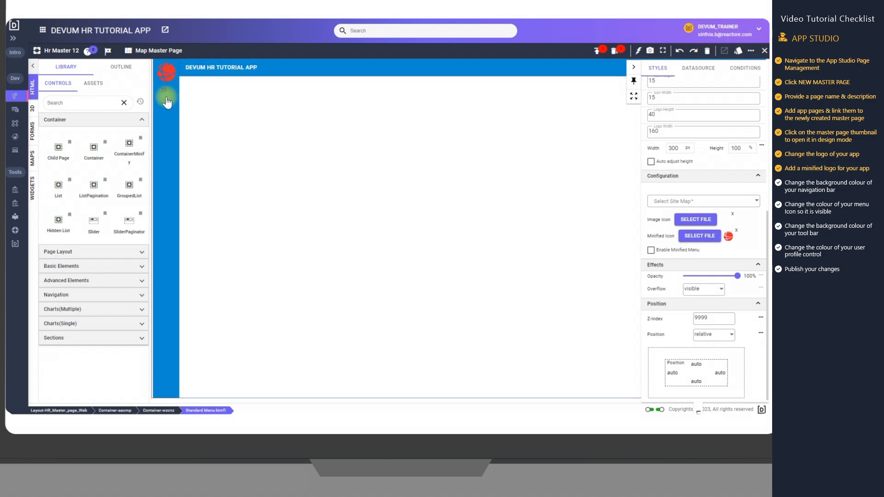
Replace the minified icon with the private file D Logo-07.svg and expand the collapsed navigation menu
click(736, 230)
click(696, 238)
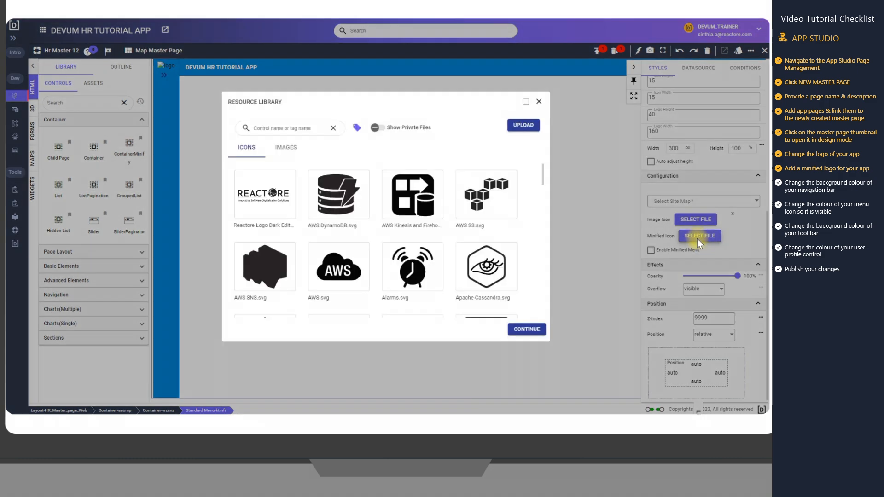
click(382, 130)
click(283, 200)
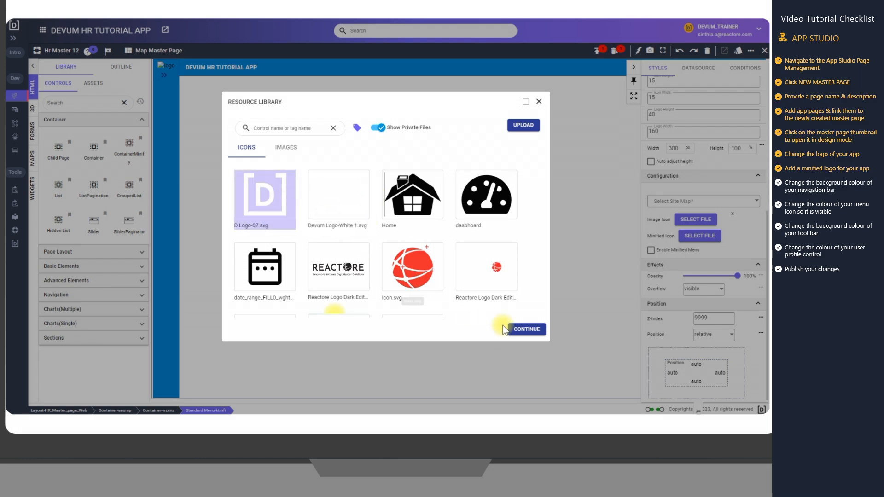
click(520, 329)
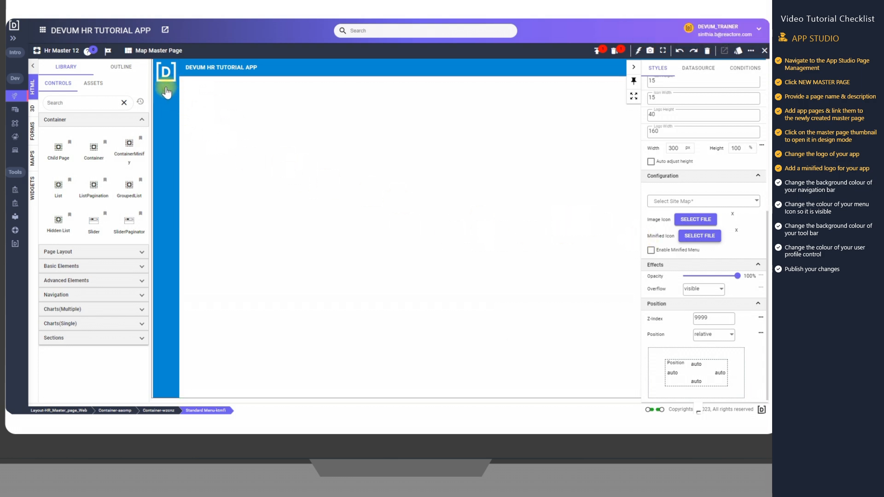
click(165, 87)
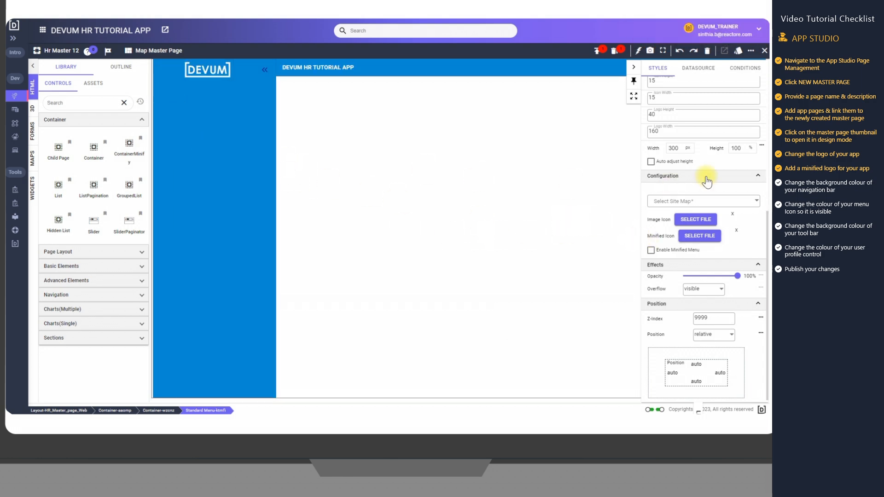
Set the navigation menu's background colour to the solid lighter Warn shade, a light pink
scroll(707, 181, up, 5)
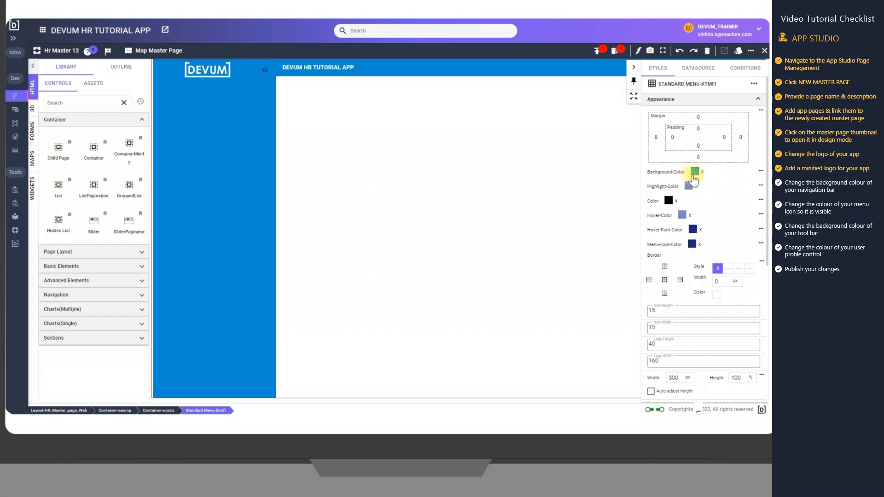
click(694, 174)
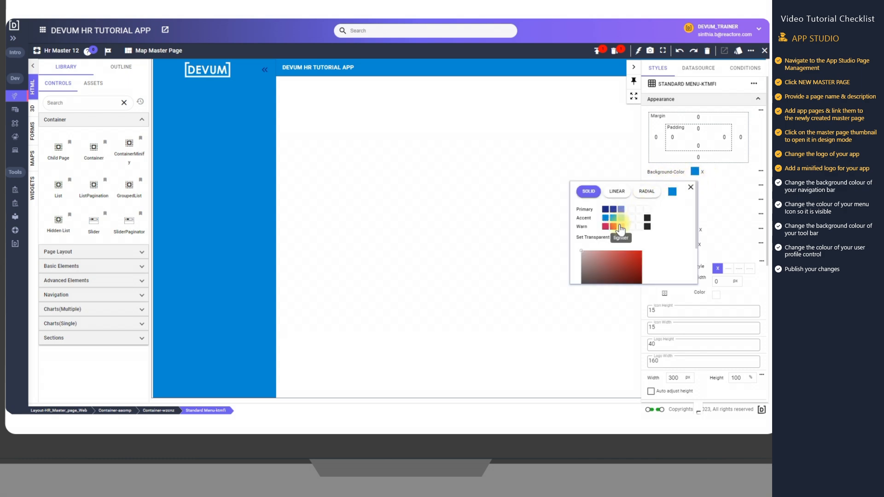
click(620, 227)
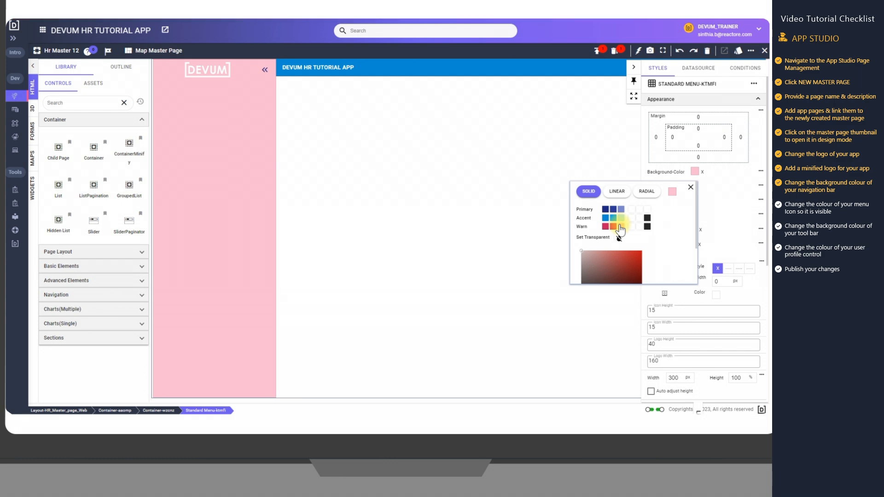
Set the navigation menu's background colour to the custom hex value #2A3041
scroll(620, 227, down, 1)
mouse_move(595, 226)
mouse_down()
mouse_move(632, 229)
mouse_move(605, 233)
mouse_move(611, 244)
mouse_move(632, 242)
mouse_move(616, 234)
mouse_move(624, 236)
mouse_move(608, 247)
mouse_move(641, 249)
mouse_move(585, 272)
mouse_up()
scroll(623, 235, down, 1)
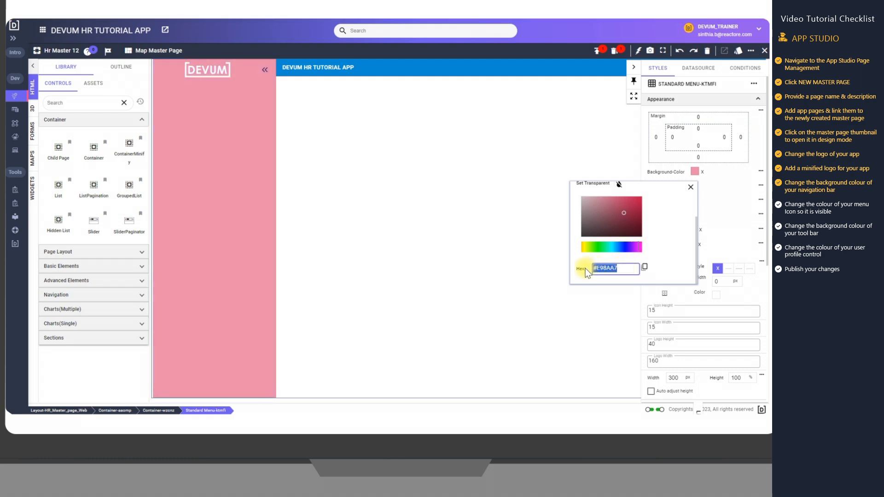
text(#2A3041)
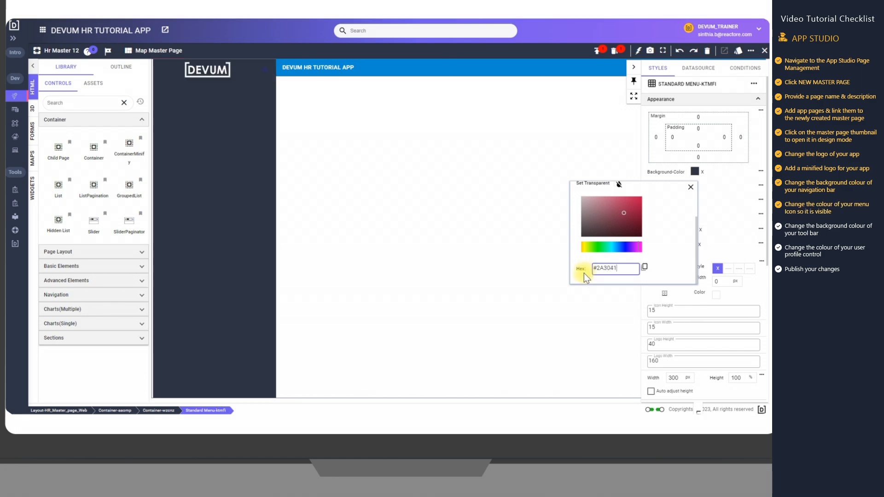
click(690, 187)
Select the navigation menu on the canvas and set its menu icon colour to solid white
click(371, 70)
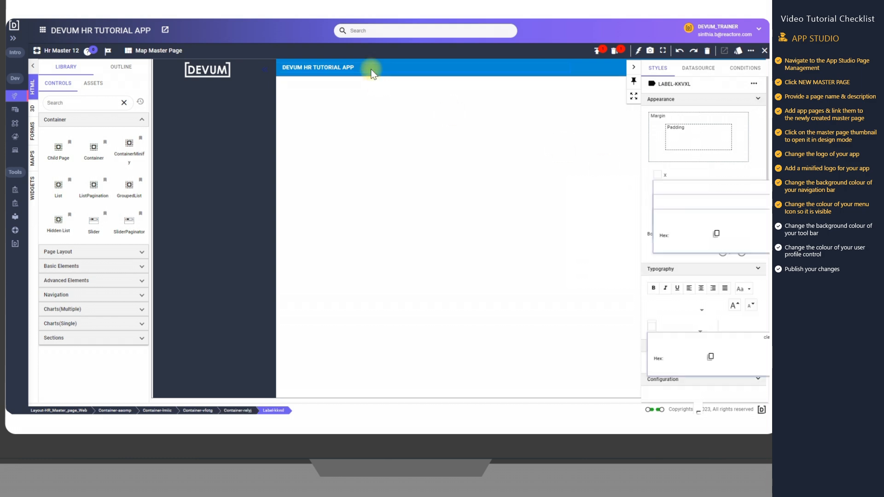
click(201, 128)
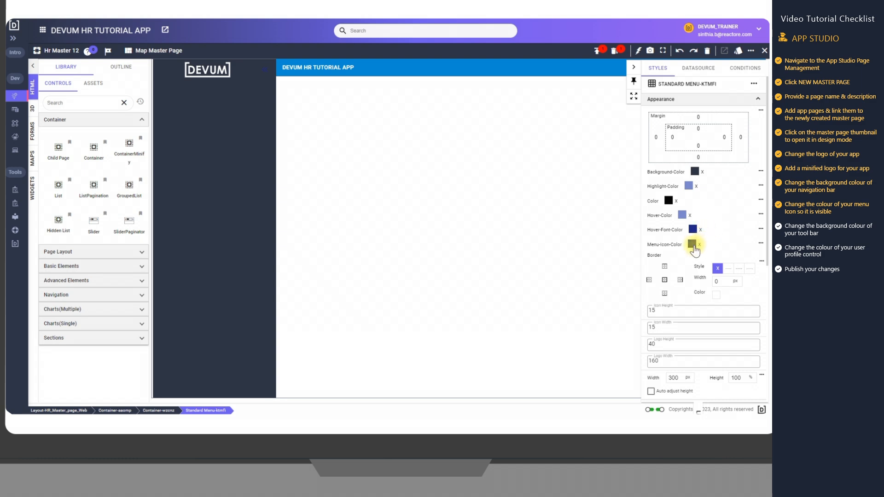
click(691, 244)
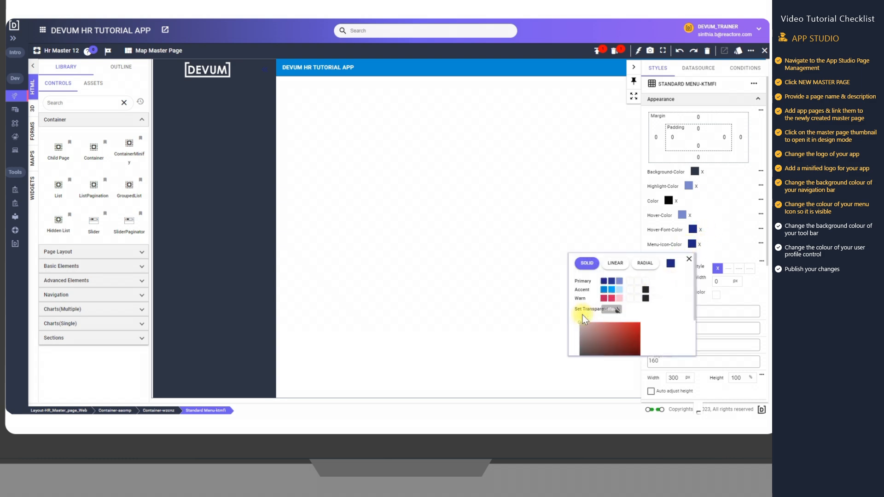
click(580, 323)
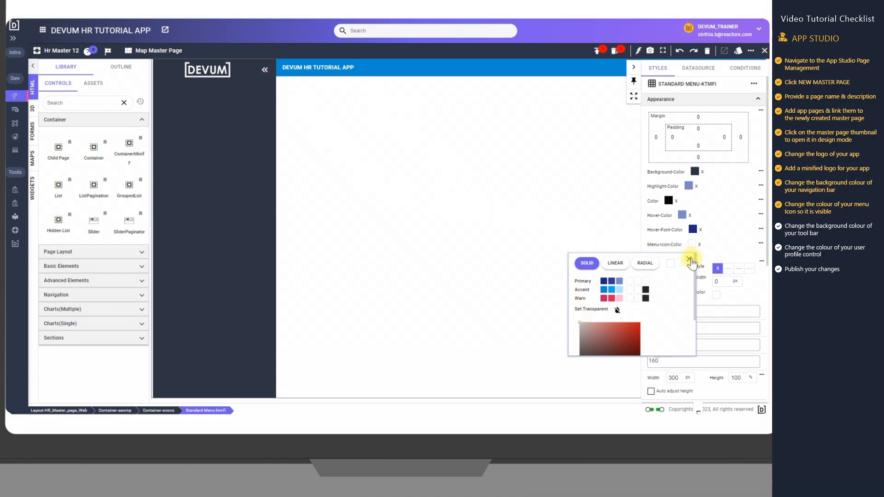
click(689, 259)
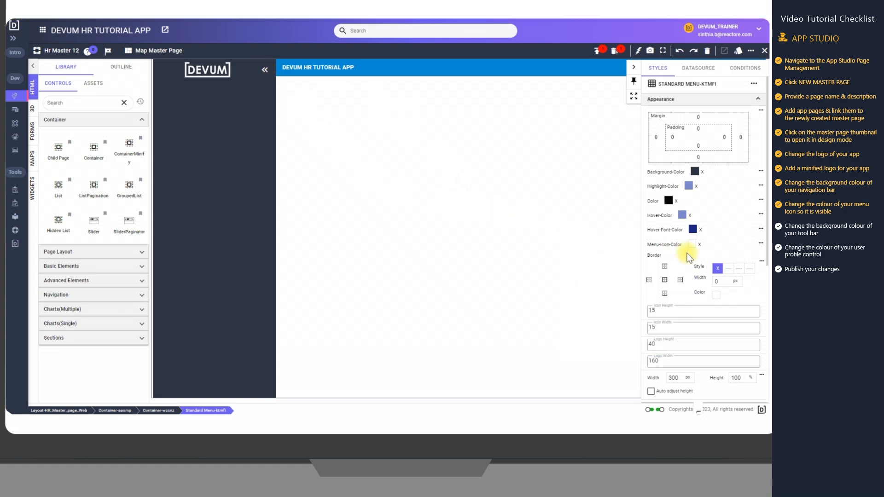
Select the toolbar container Container-vfotg in the page outline and set its background colour to the light pink Warn shade
click(241, 61)
click(121, 67)
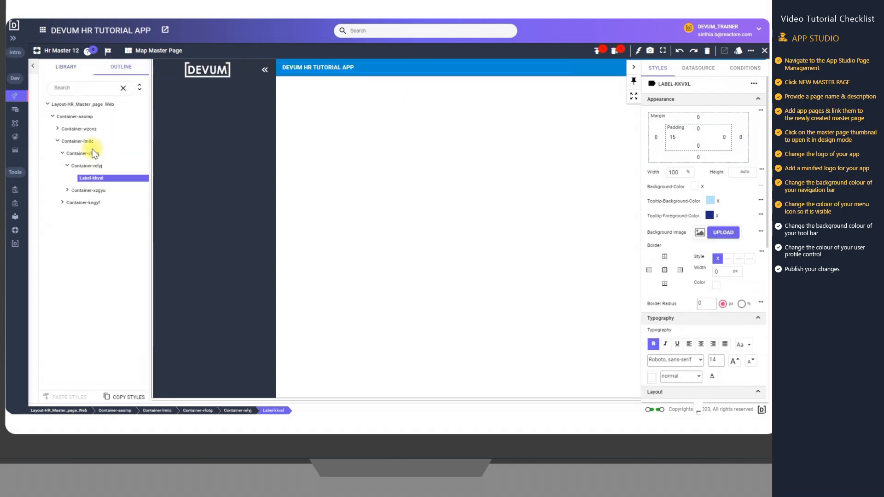
click(91, 153)
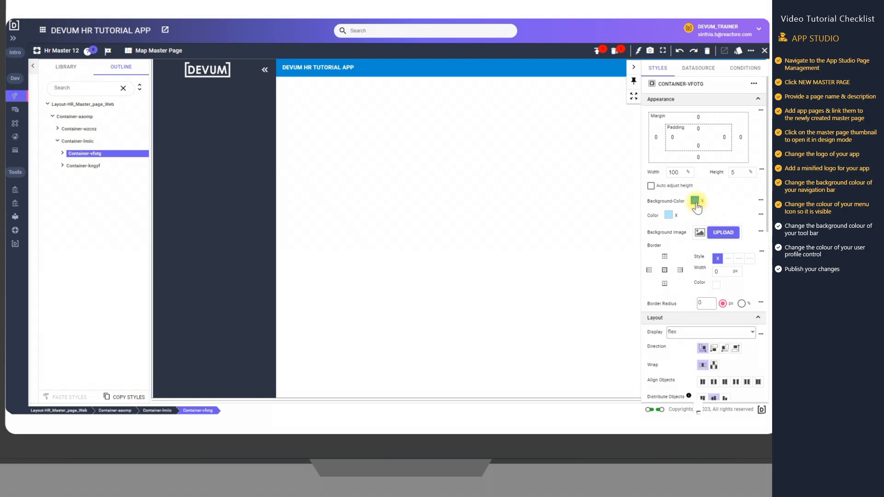
click(695, 201)
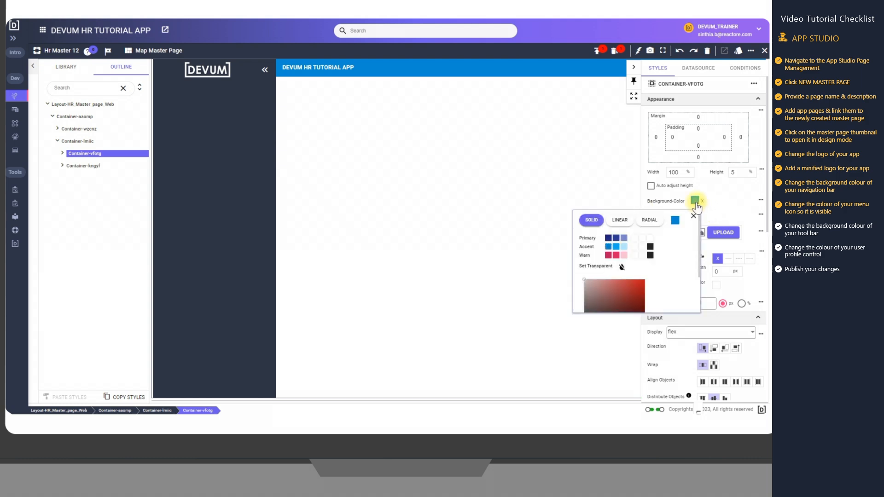
click(624, 255)
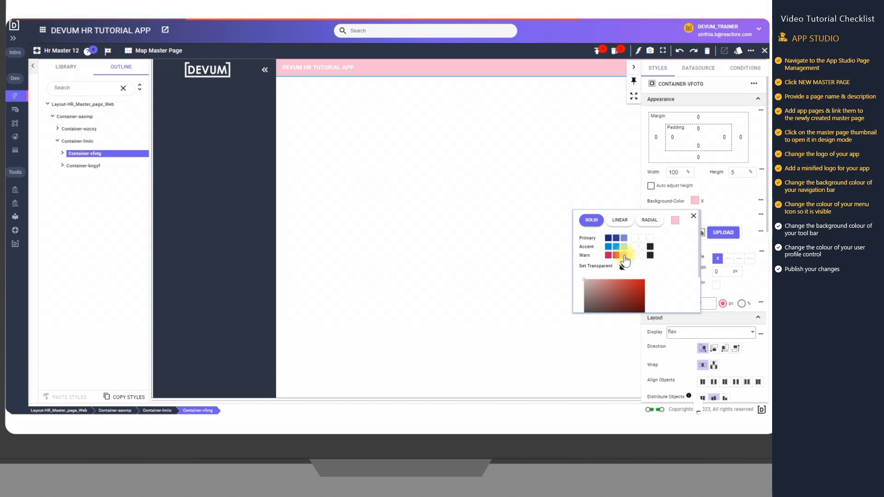
Set the toolbar container's background colour to the custom hex value #2A3041
mouse_move(600, 292)
mouse_down()
mouse_move(633, 297)
mouse_move(611, 292)
mouse_move(604, 277)
mouse_move(632, 278)
mouse_move(603, 277)
mouse_move(626, 276)
mouse_move(587, 298)
mouse_up()
scroll(613, 290, down, 1)
scroll(612, 290, down, 1)
click(624, 297)
text(#)
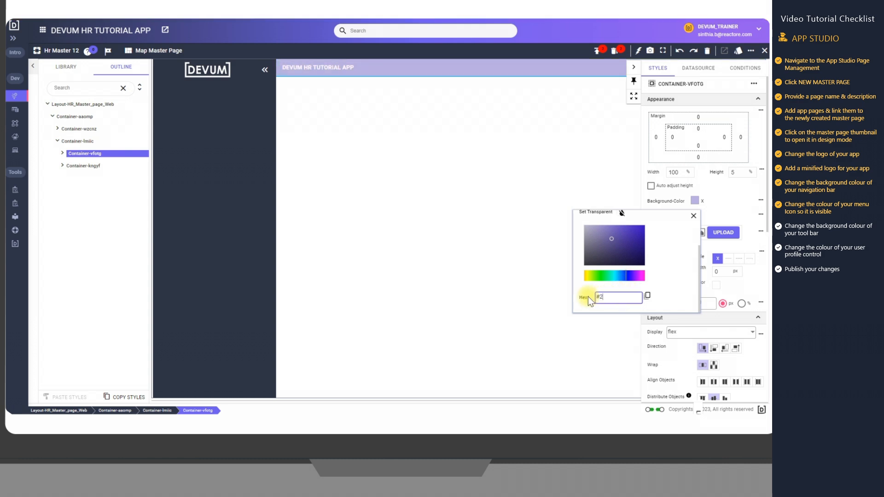
text(2A3041)
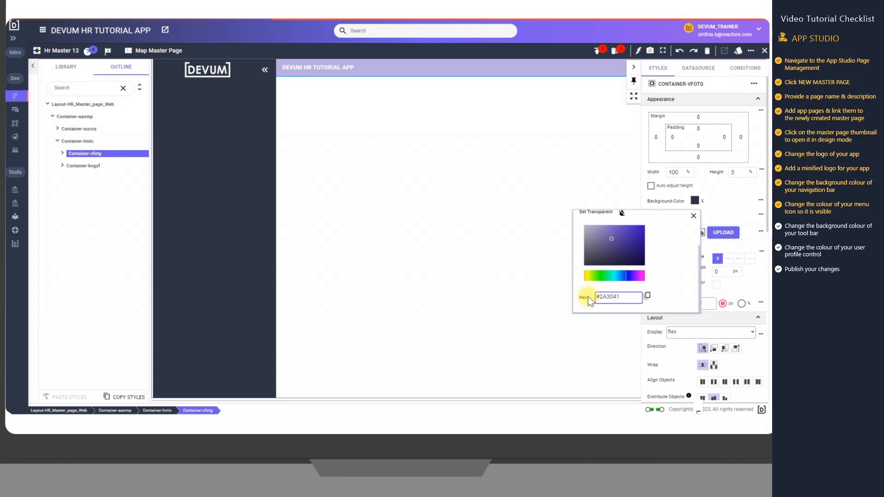
click(693, 216)
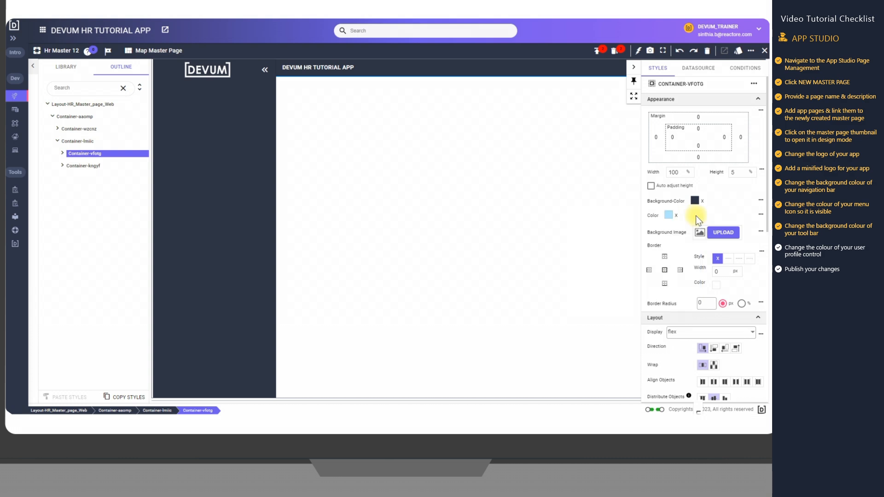
Set the toolbar container's text colour to solid white
click(667, 216)
click(614, 250)
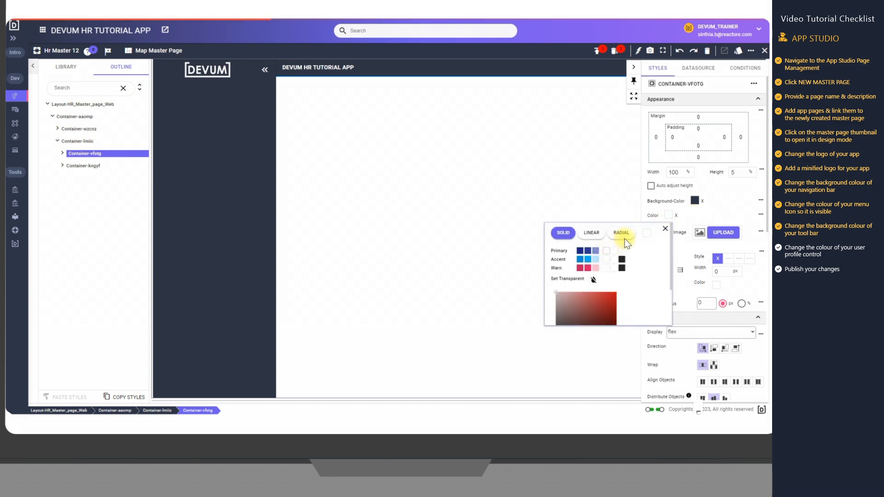
click(664, 229)
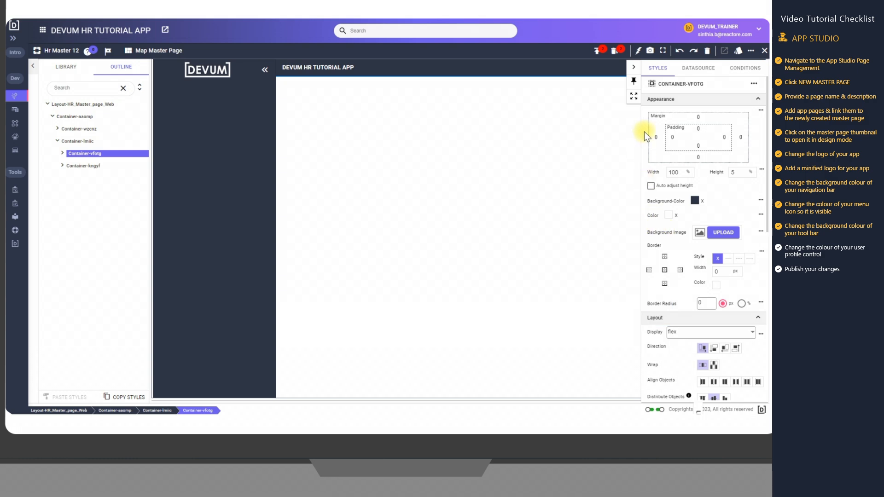
Select the user profile control in the toolbar, set its colour to the pinkish-red Warn shade and preview it on the page
click(631, 69)
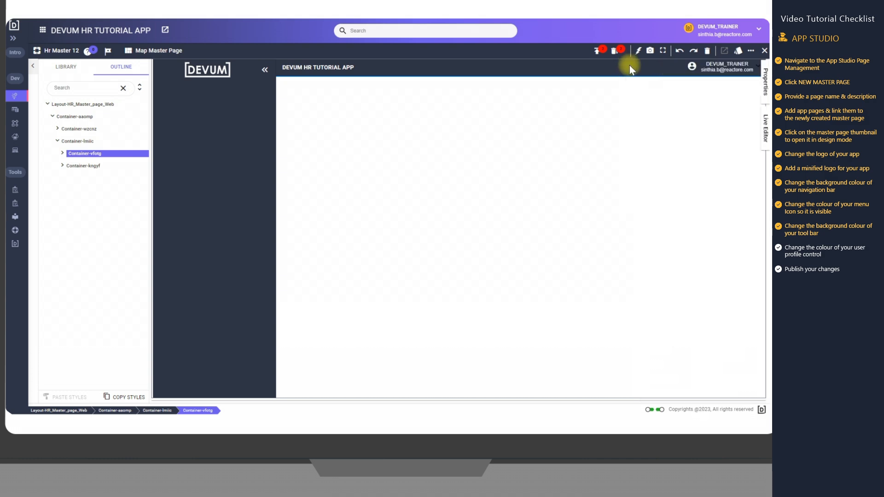
click(736, 72)
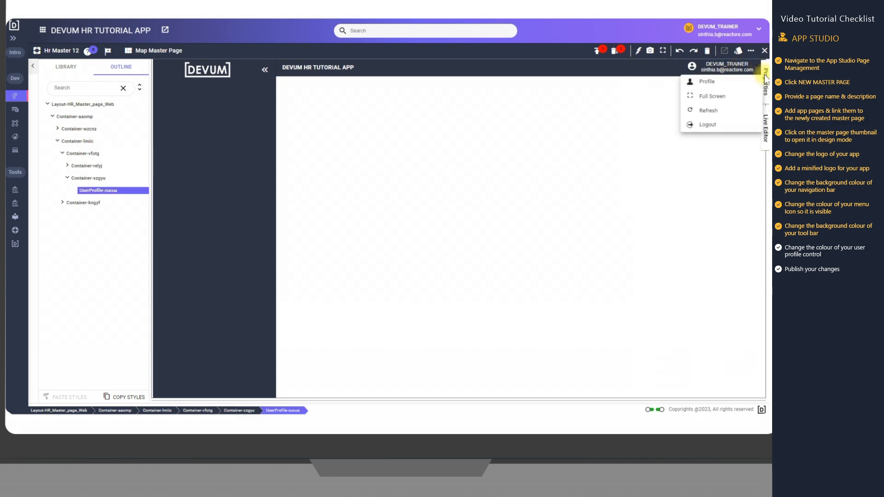
click(765, 79)
click(671, 115)
scroll(600, 173, down, 1)
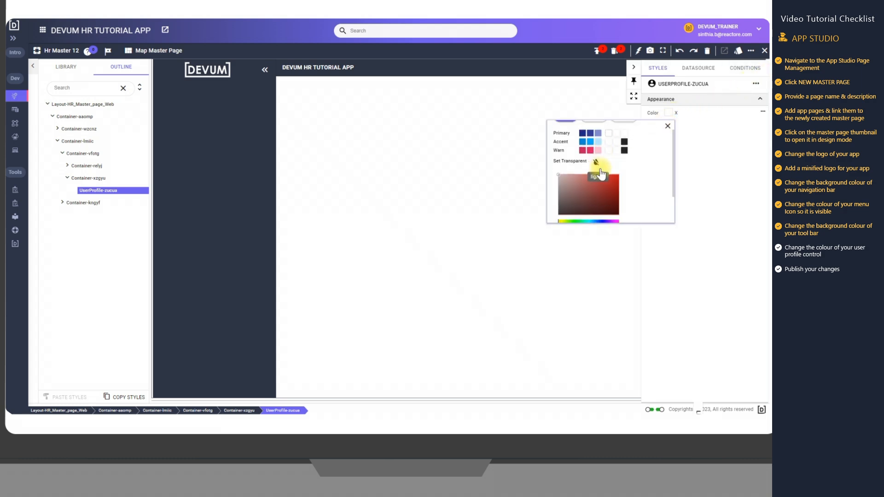
click(590, 151)
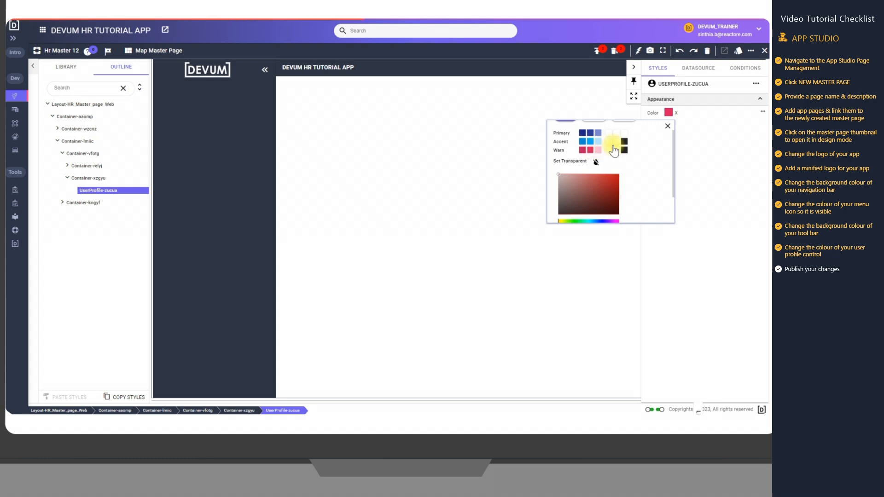
click(667, 126)
click(634, 69)
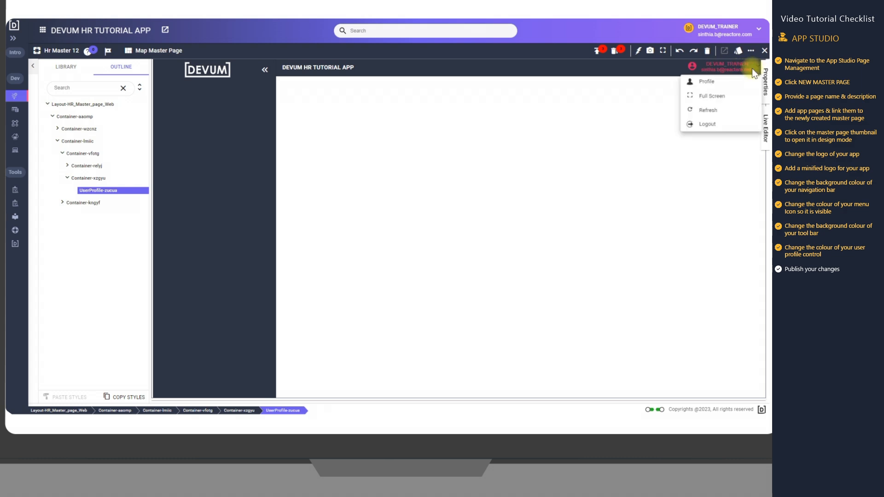
Set the user profile control's colour to solid white
click(763, 77)
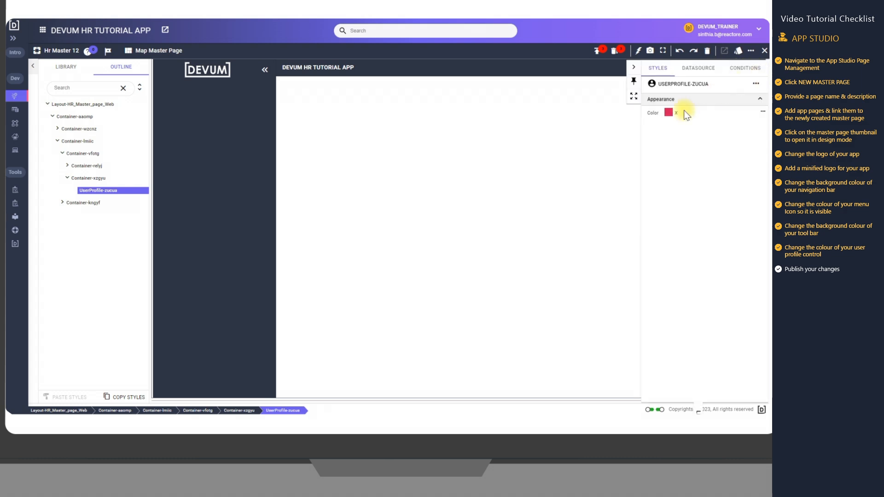
click(668, 114)
click(605, 149)
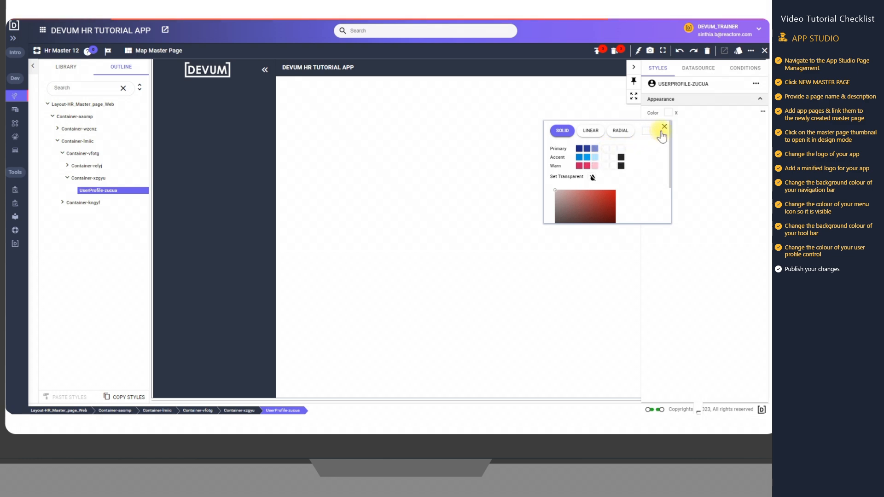
click(663, 129)
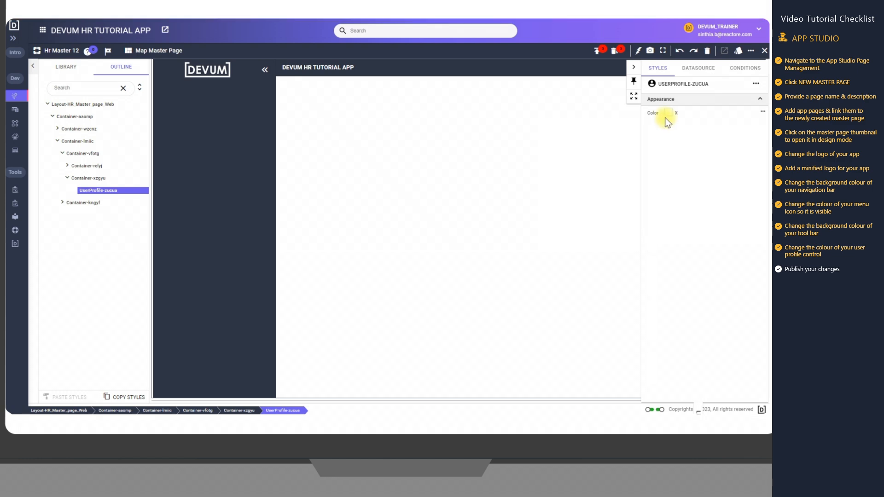
Preview the recoloured profile control on the full page and publish the master page changes
click(633, 69)
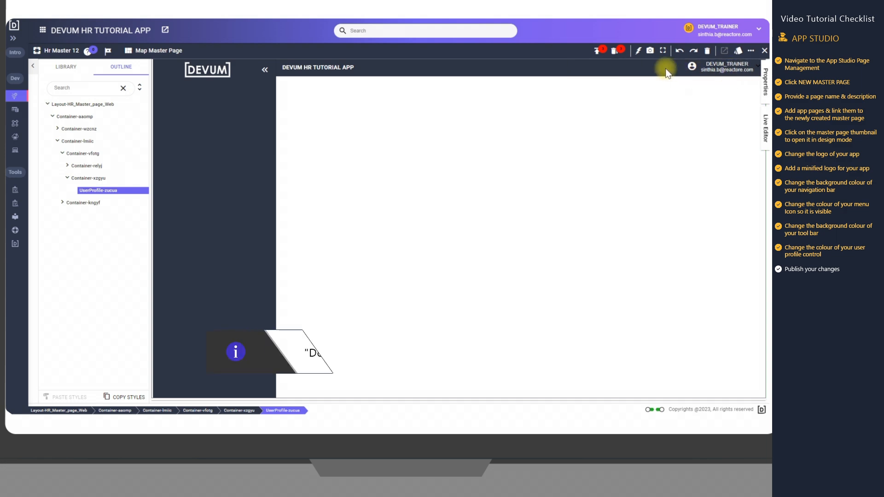
click(597, 58)
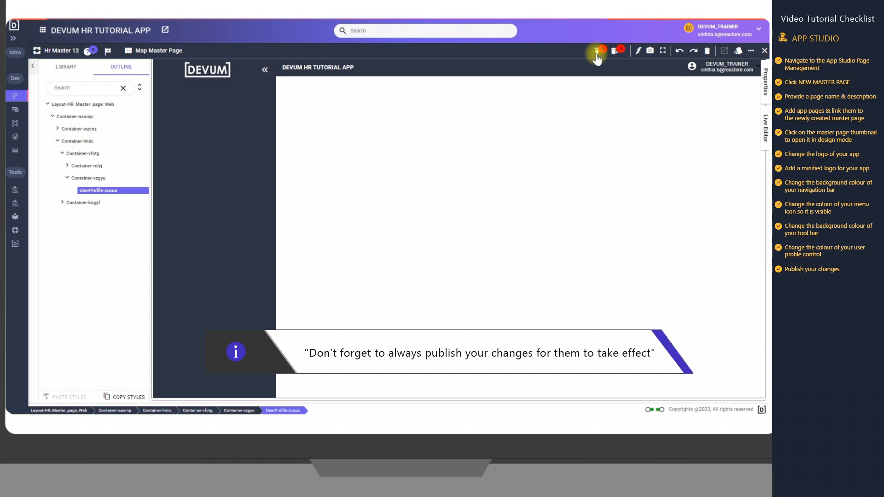